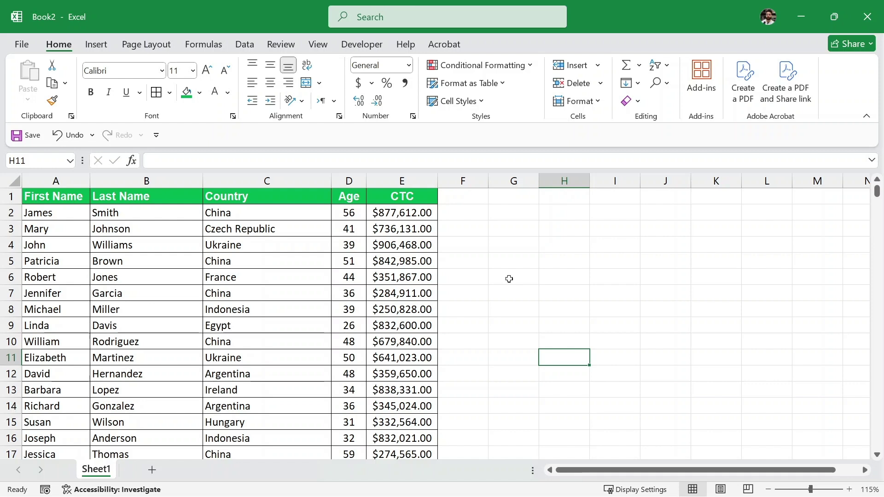
# Step: Review the employee data, selecting a First Name cell and a Country cell
pyautogui.click(60, 248)
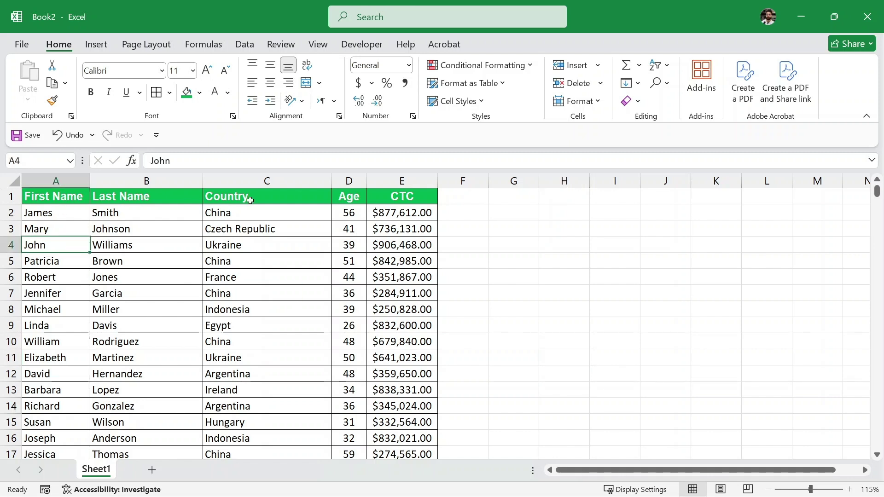
pyautogui.click(227, 295)
pyautogui.scroll(-9, 226, 301)
pyautogui.scroll(-20, 226, 301)
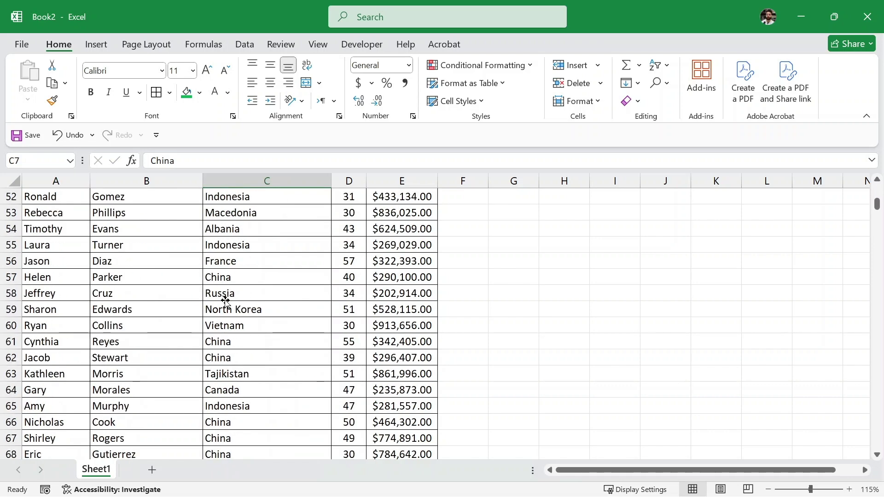
pyautogui.scroll(-8, 225, 300)
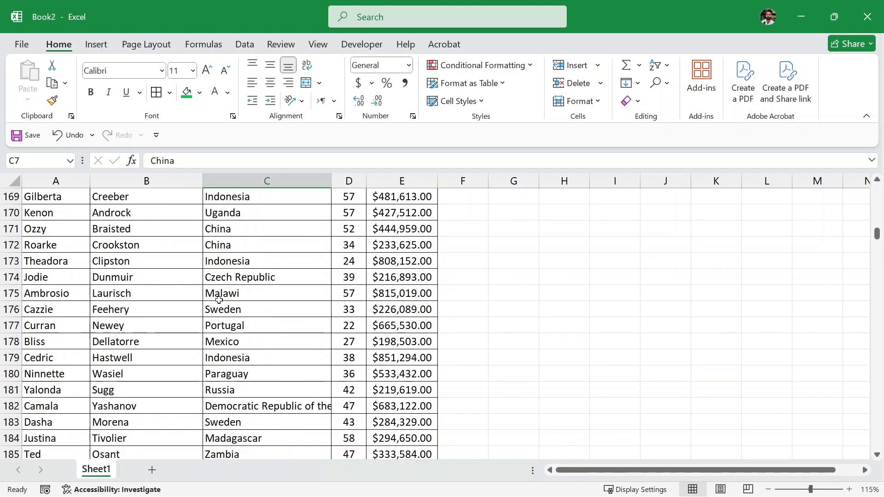
pyautogui.scroll(15, 221, 301)
pyautogui.scroll(20, 220, 301)
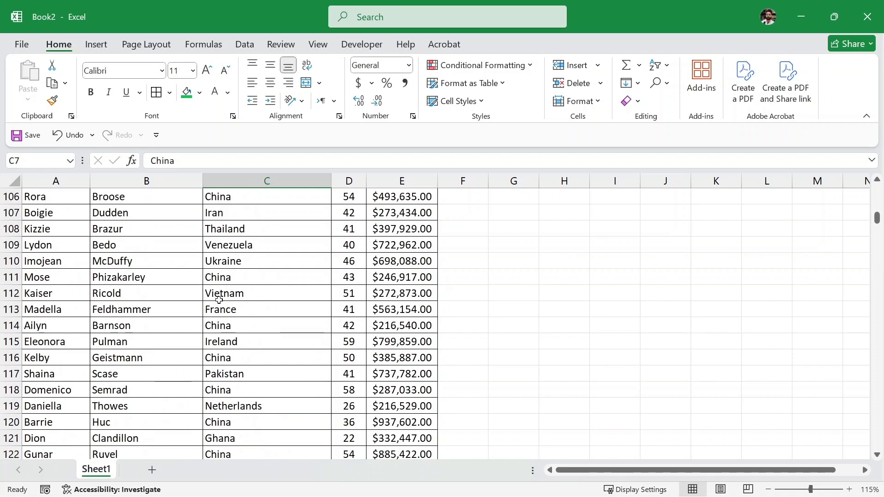
pyautogui.scroll(15, 215, 300)
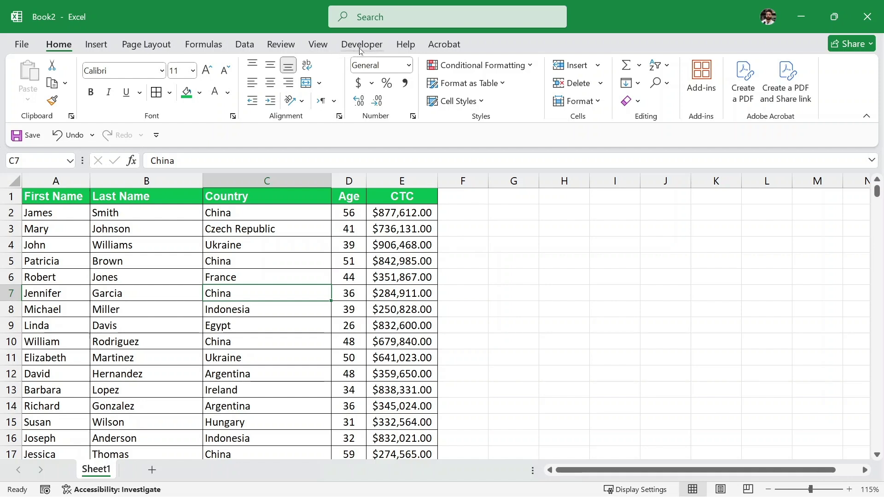
# Step: Enable the Developer tab in the ribbon customization settings
pyautogui.rightClick(346, 134)
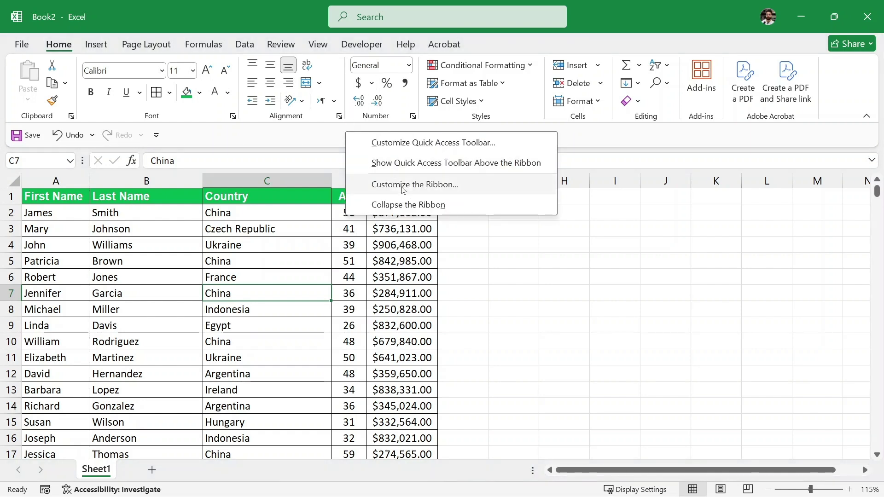
pyautogui.click(455, 190)
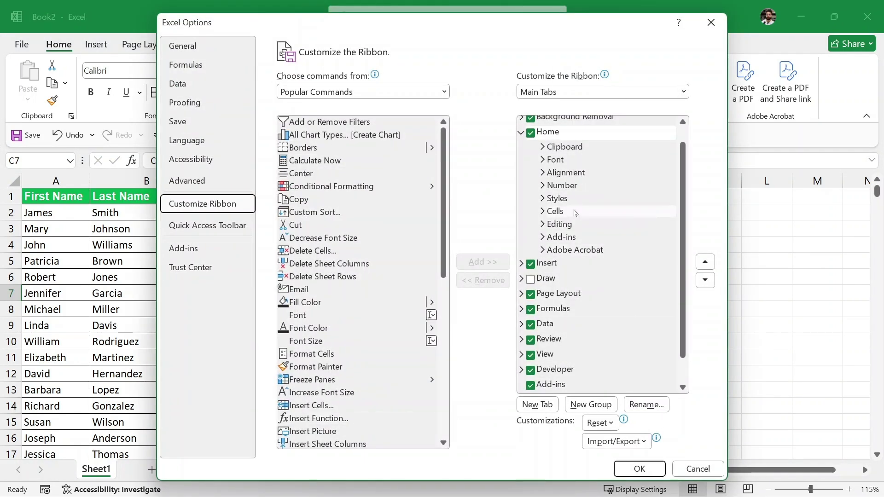
pyautogui.scroll(-1, 527, 350)
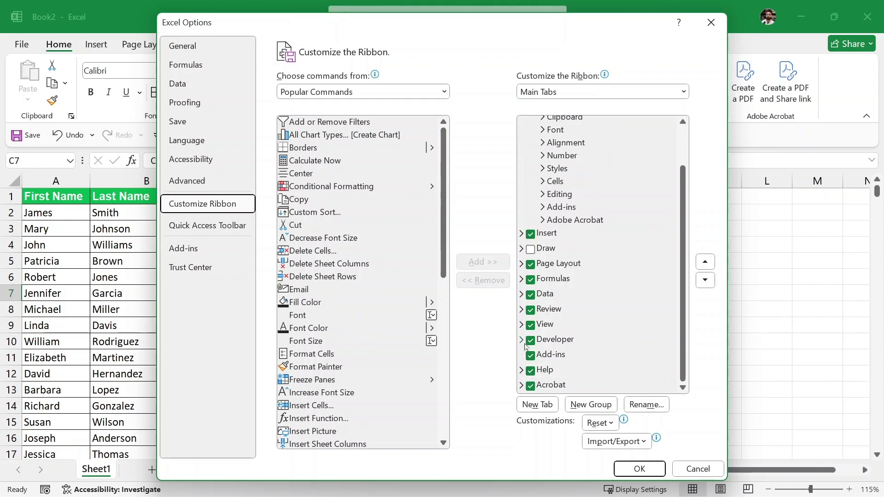
pyautogui.click(531, 341)
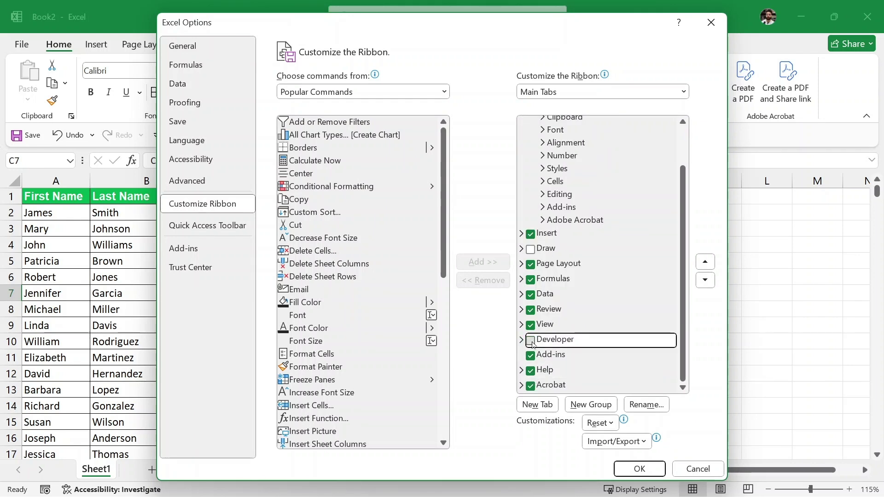
pyautogui.click(531, 343)
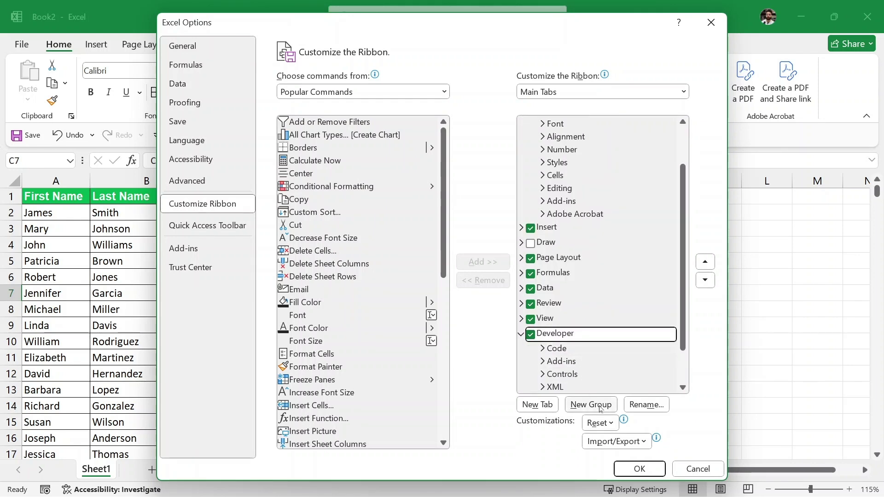
pyautogui.click(640, 469)
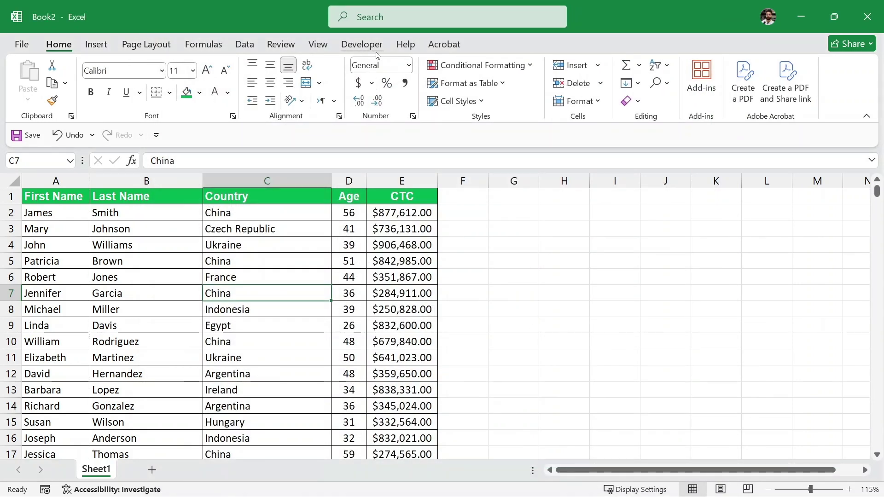
# Step: Draw an ActiveX Text Box from the Developer tab over cells H2:I2
pyautogui.click(372, 49)
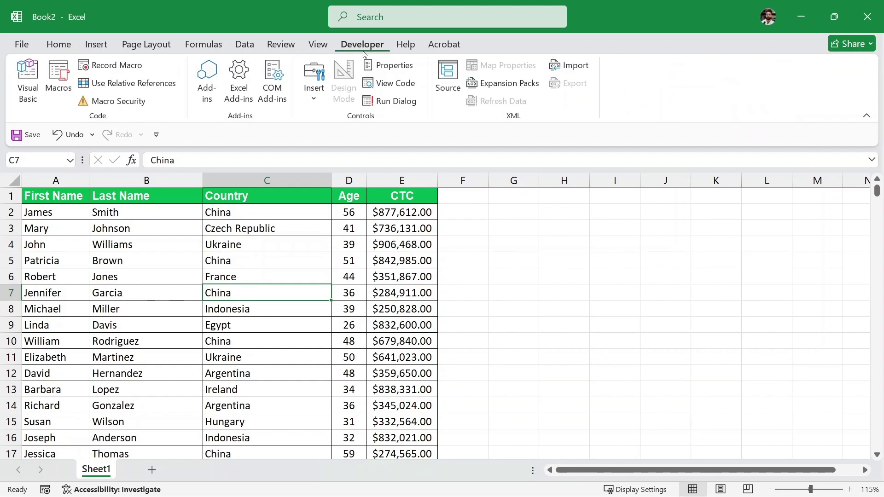
pyautogui.click(316, 96)
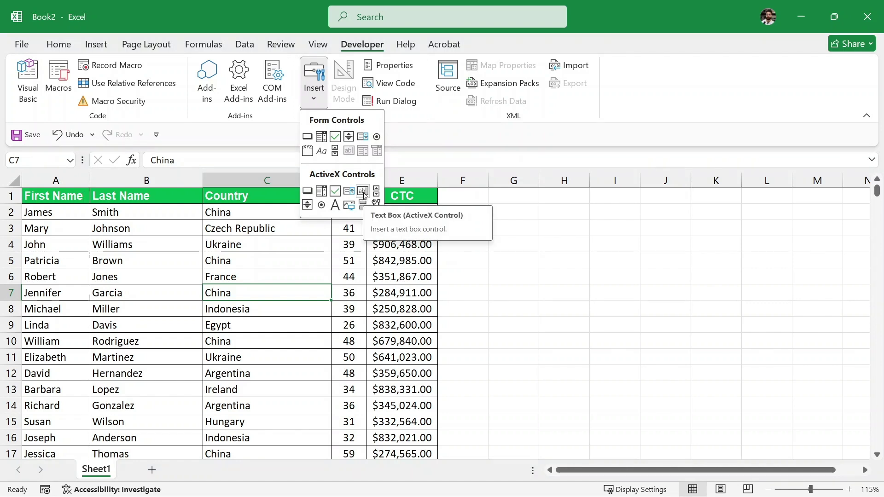
pyautogui.click(364, 191)
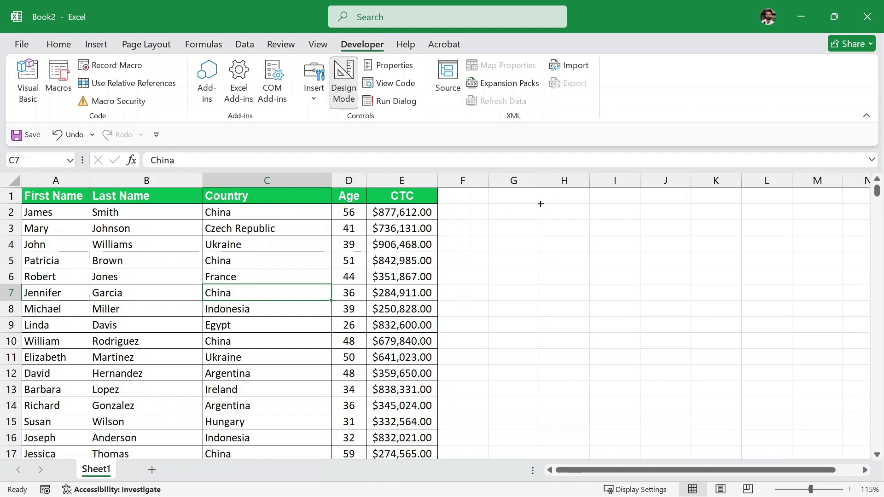
pyautogui.moveTo(540, 203); pyautogui.dragTo(643, 226)
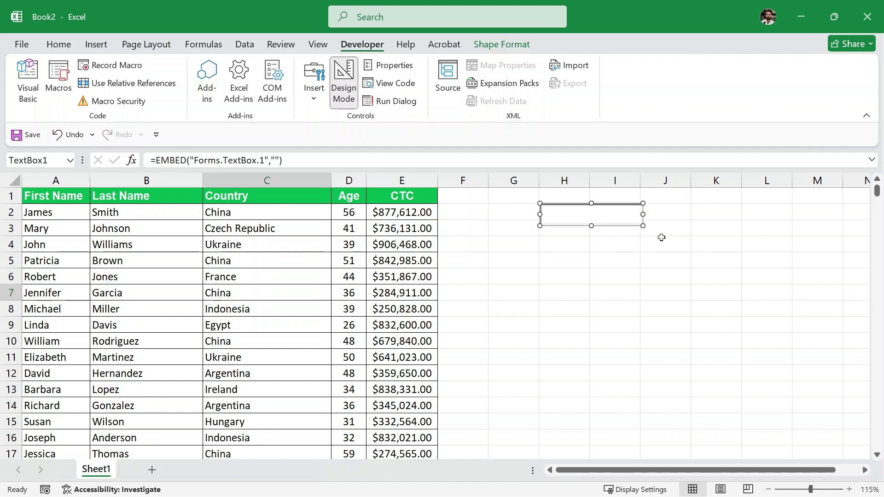
pyautogui.rightClick(565, 215)
# Step: Set TextBox1's LinkedCell property to H2, close Properties, and exit design mode
pyautogui.click(607, 283)
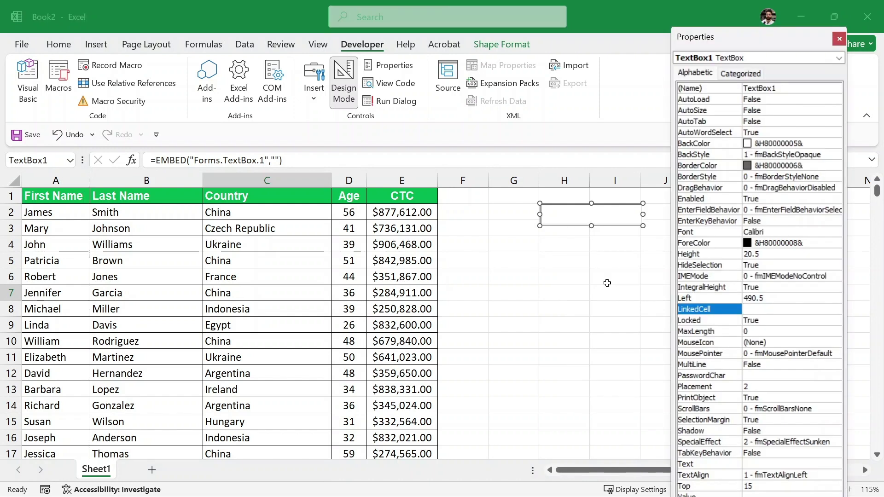
pyautogui.moveTo(725, 38); pyautogui.dragTo(706, 17)
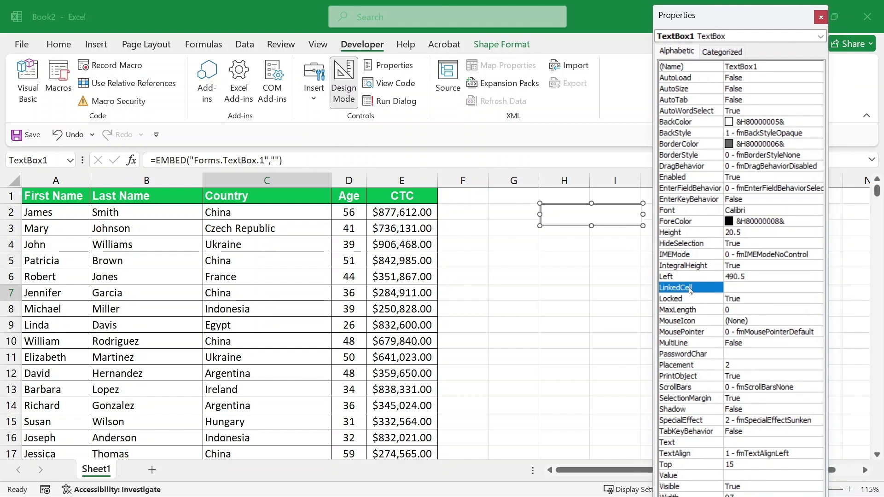
pyautogui.click(737, 287)
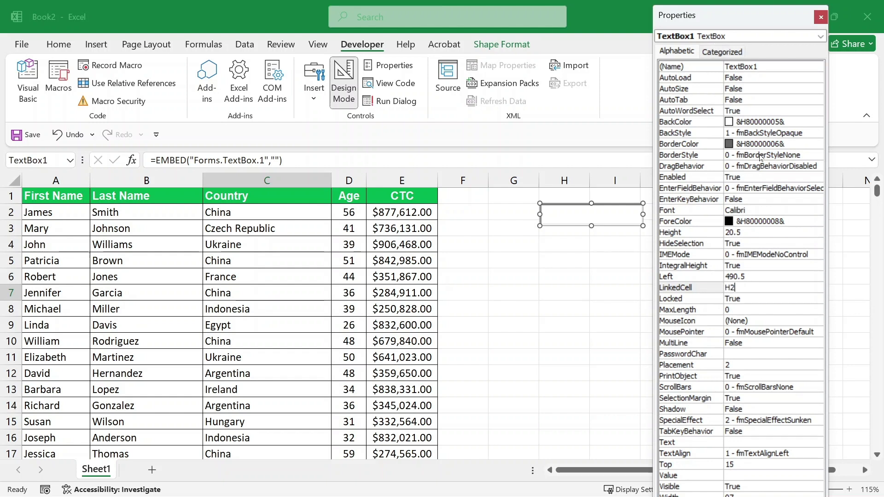
pyautogui.press('Return')
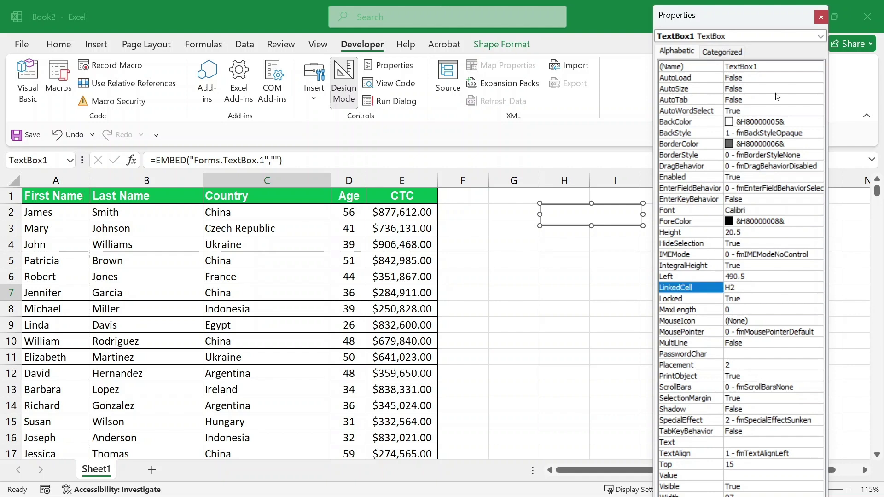
pyautogui.click(822, 17)
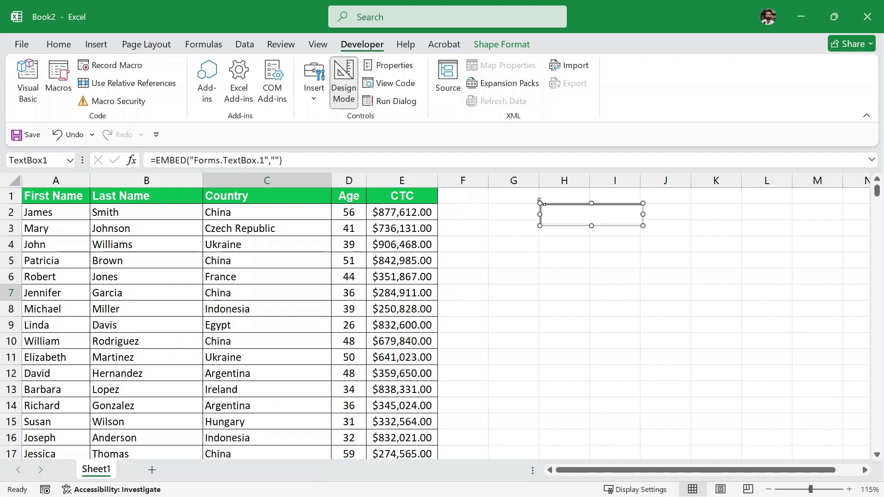
pyautogui.click(345, 94)
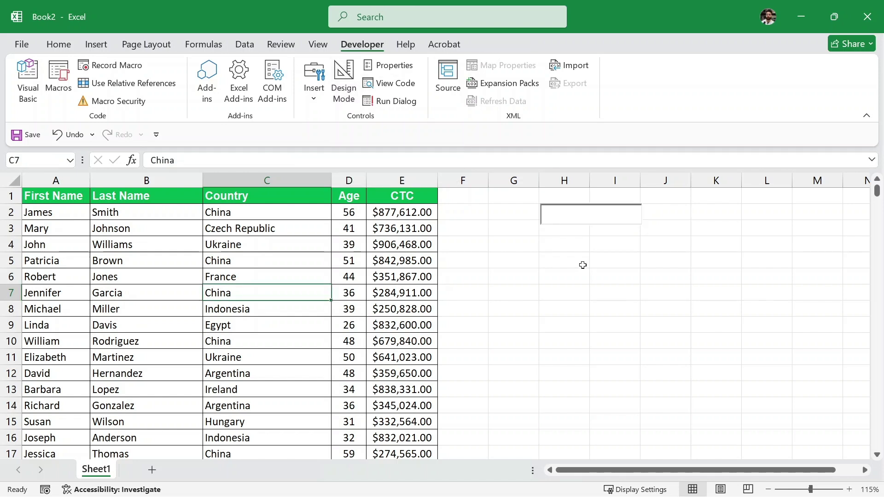
# Step: Copy the header row A1:E1 (First Name to CTC) and paste it into H5
pyautogui.click(584, 280)
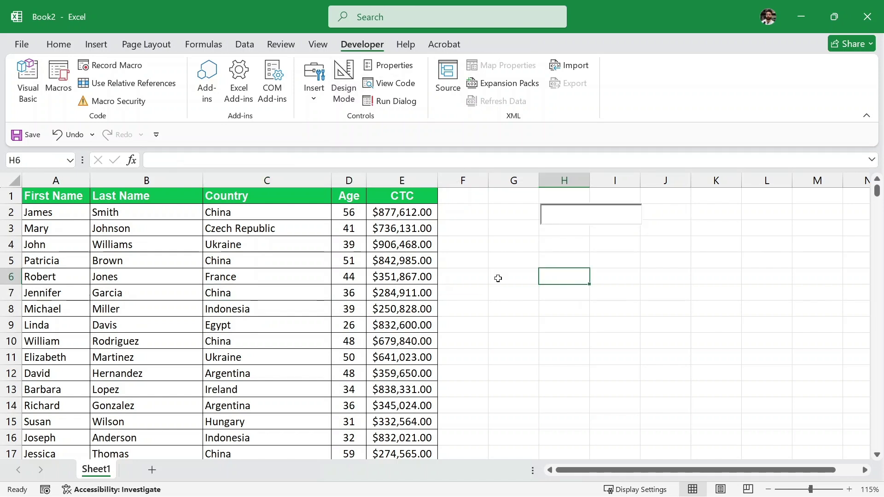
pyautogui.moveTo(48, 196); pyautogui.dragTo(424, 197)
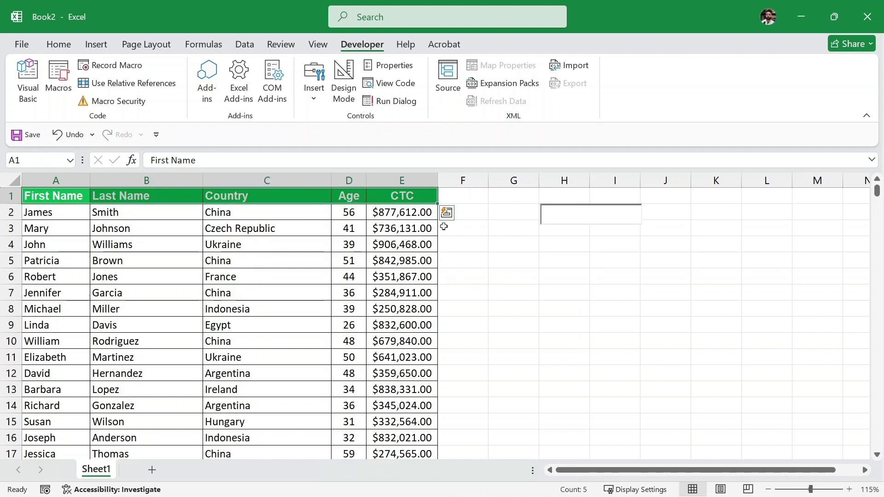
pyautogui.hotkey('ctrl', 'c')
pyautogui.click(446, 212)
pyautogui.click(600, 288)
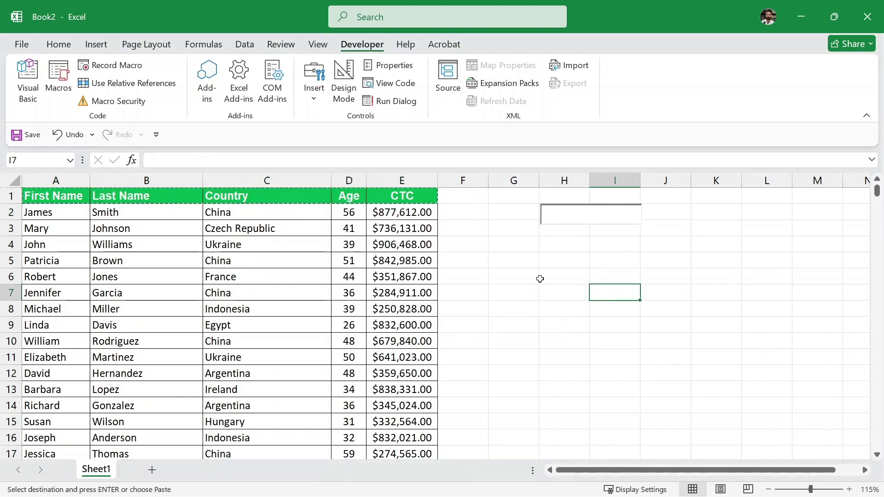
pyautogui.click(549, 261)
pyautogui.hotkey('ctrl', 'v')
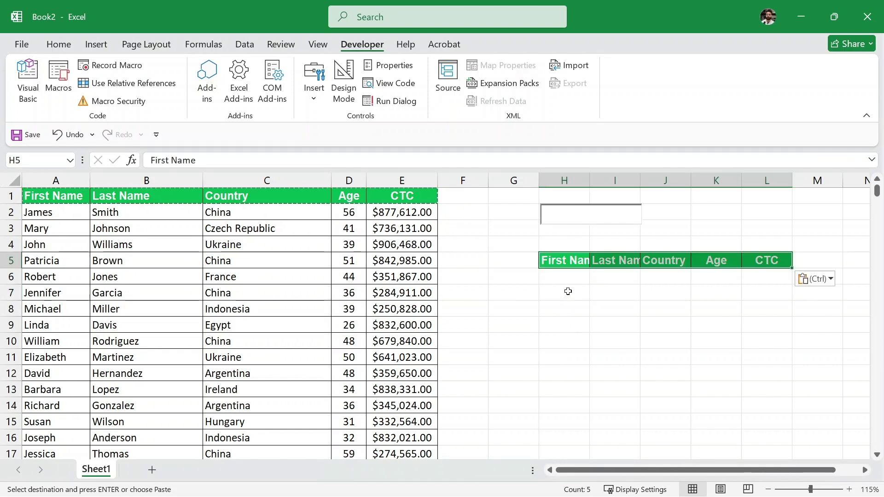
# Step: Widen columns H, J and L so First Name, Country and CTC fit
pyautogui.moveTo(590, 179); pyautogui.dragTo(729, 180)
pyautogui.moveTo(831, 181); pyautogui.dragTo(841, 183)
pyautogui.click(664, 305)
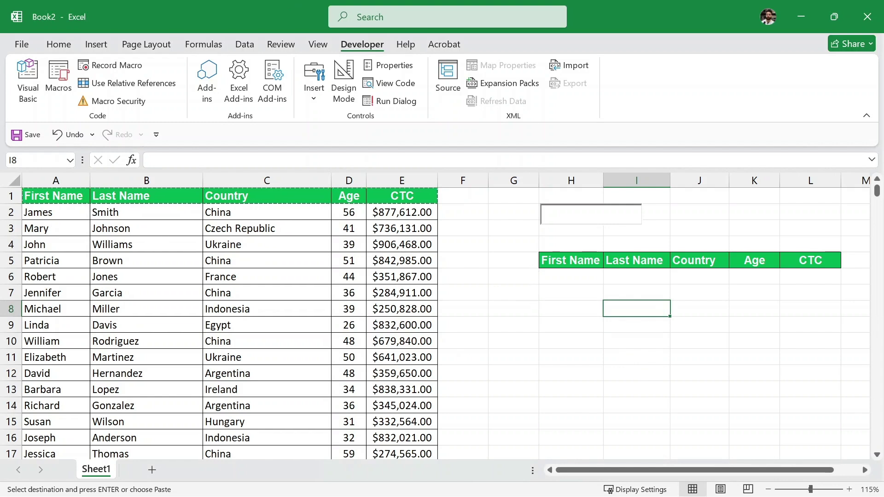
pyautogui.click(566, 214)
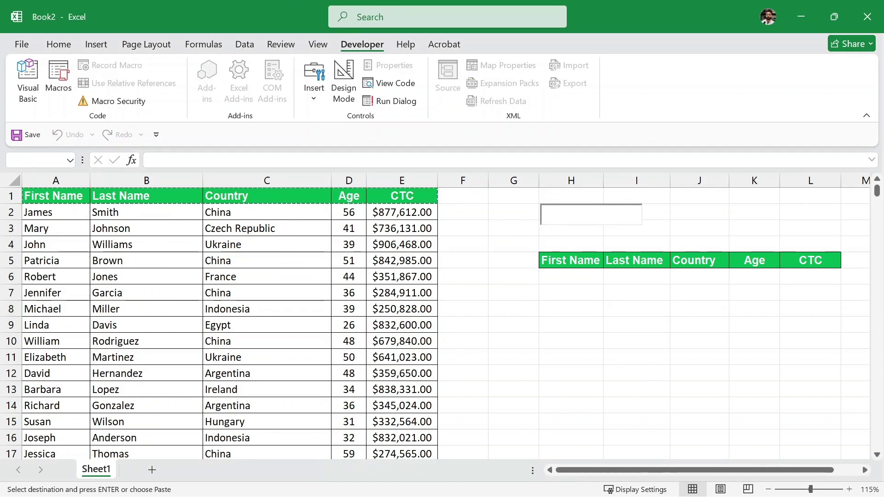
# Step: Enter David in the search box as a test, then delete it
pyautogui.write('David')
pyautogui.click(592, 275)
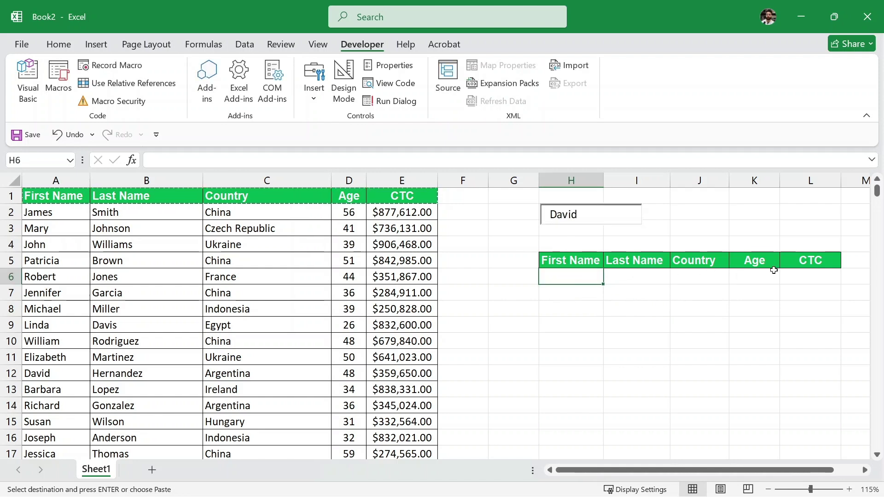
pyautogui.click(581, 214)
pyautogui.moveTo(581, 215); pyautogui.dragTo(549, 214)
pyautogui.press('BackSpace')
pyautogui.click(590, 306)
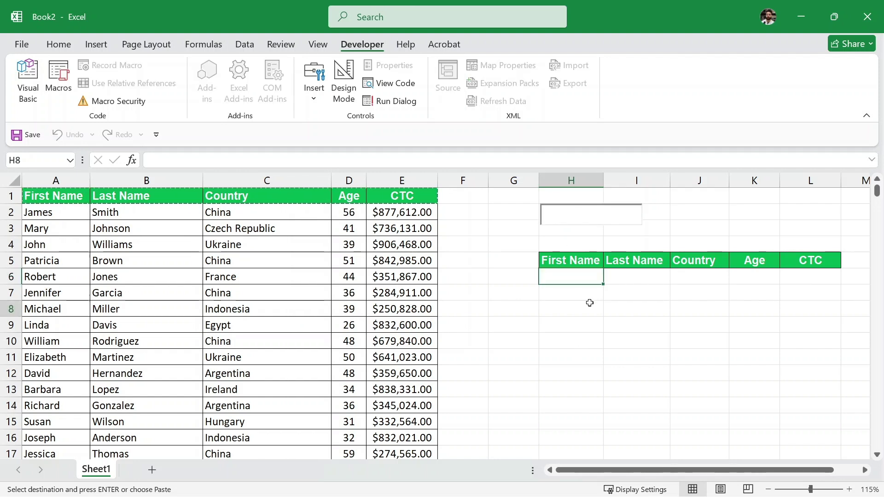
# Step: Select the employee data from A1 across and down to A1:E1001
pyautogui.click(61, 199)
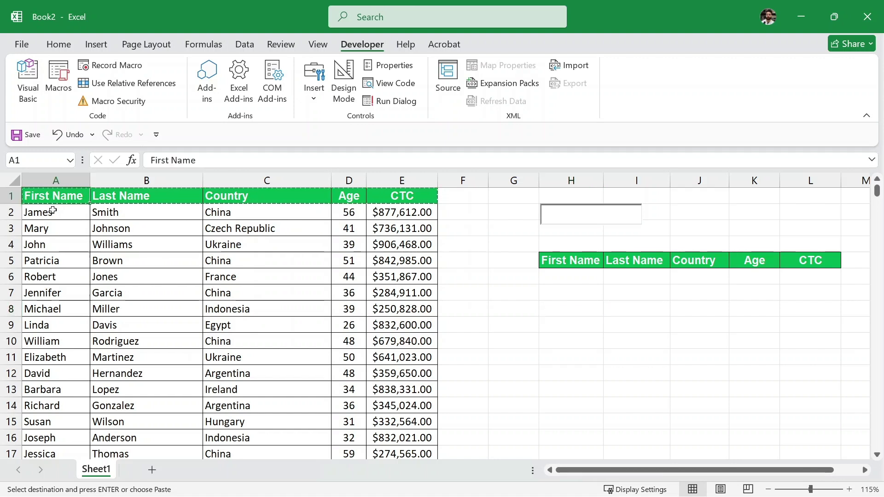
pyautogui.hotkey('ctrl', 'shift', 'Right')
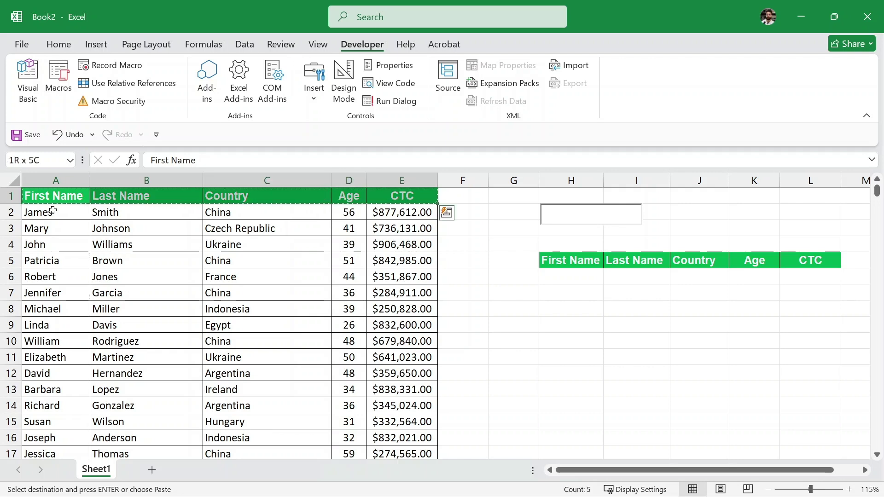
pyautogui.hotkey('ctrl', 'shift', 'Down')
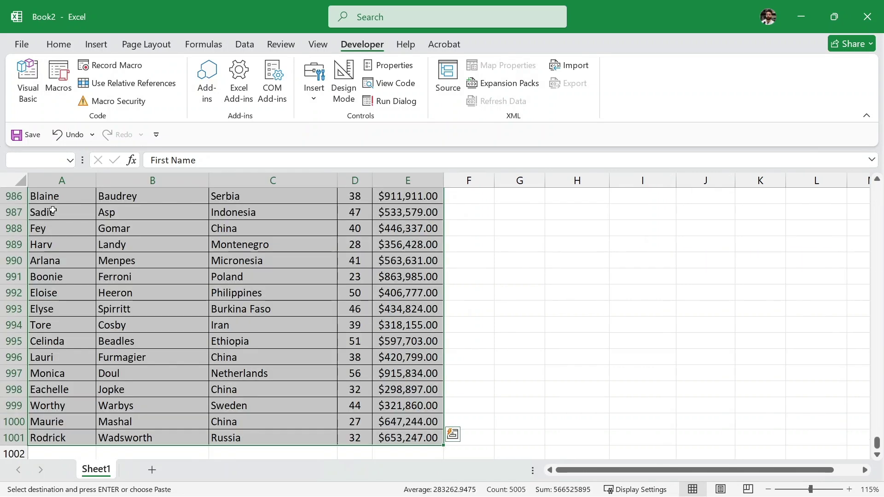
pyautogui.scroll(3, 202, 295)
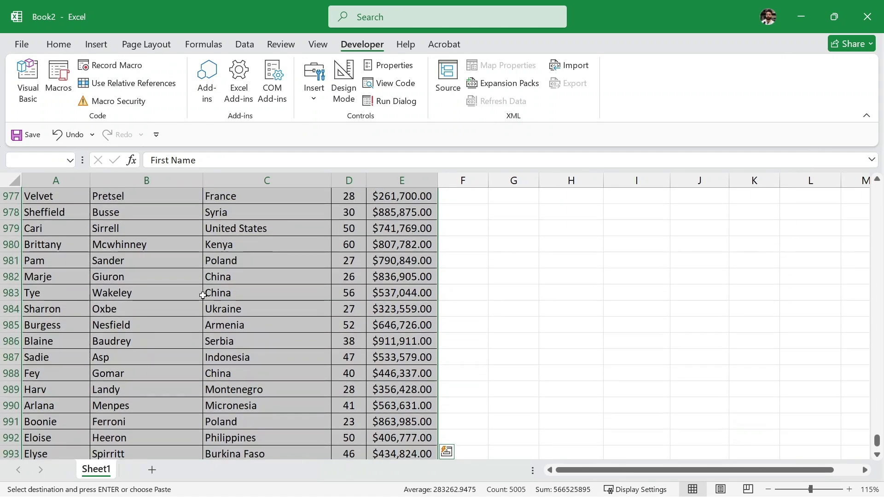
# Step: Create a table from $A$1:$E$1001 with 'My table has headers' checked
pyautogui.hotkey('ctrl', 't')
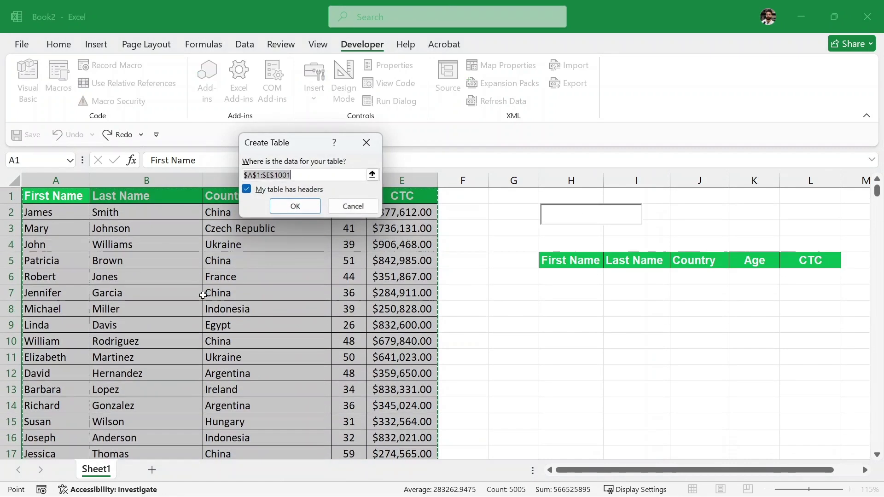
pyautogui.moveTo(306, 142); pyautogui.dragTo(288, 153)
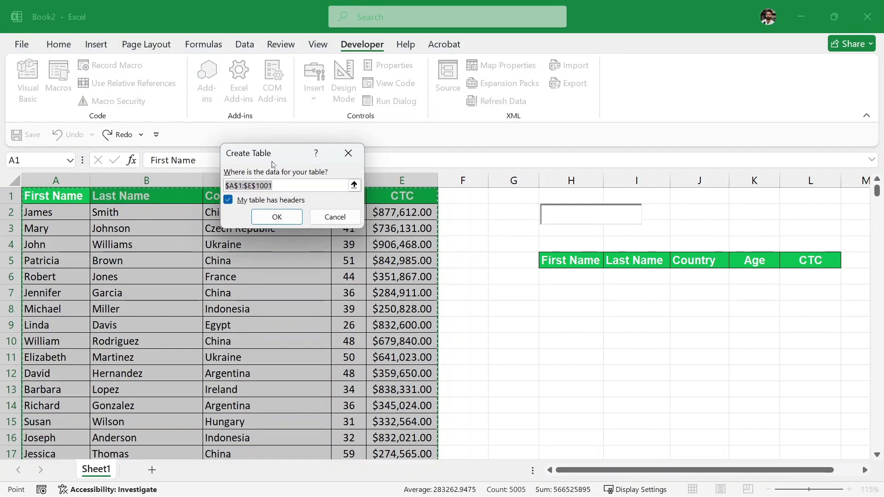
pyautogui.click(275, 218)
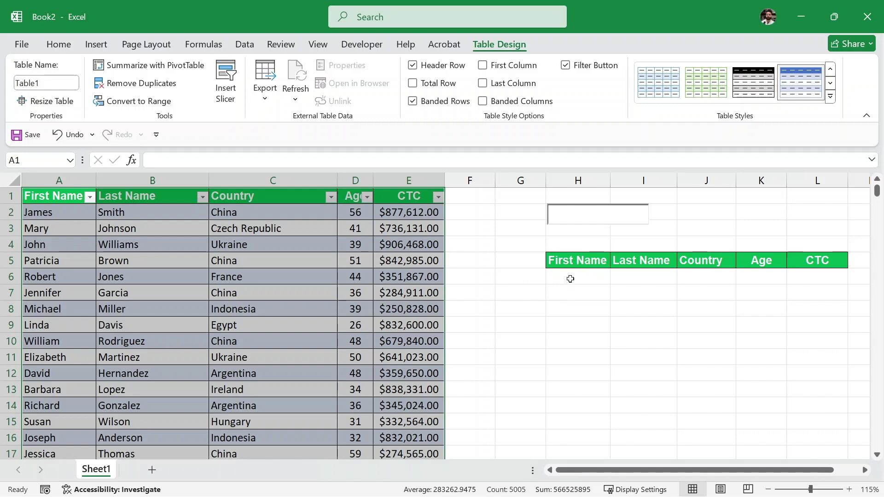
pyautogui.click(570, 280)
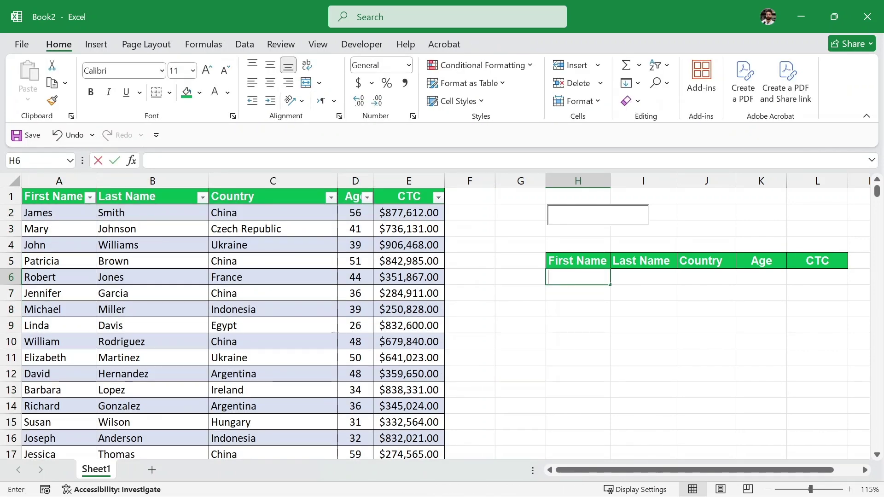
# Step: In H6 start =FILTER(Table1, using the whole employee table as the array
pyautogui.write('=')
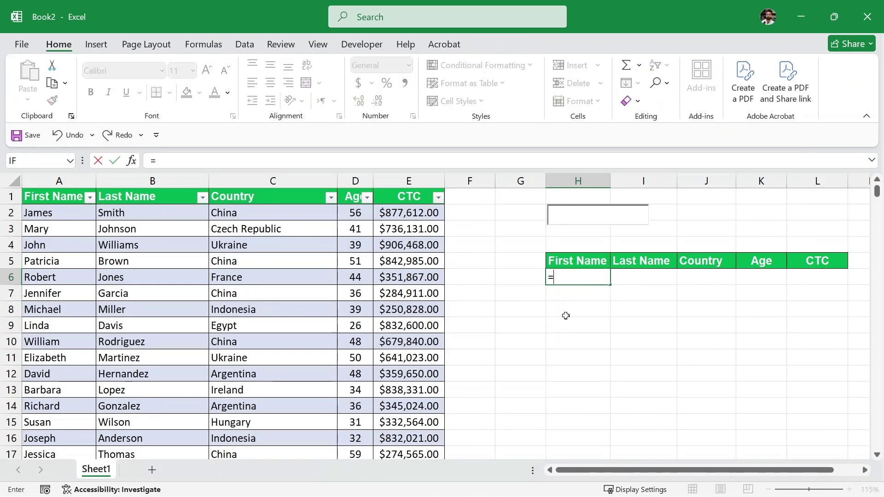
pyautogui.write('FILTER')
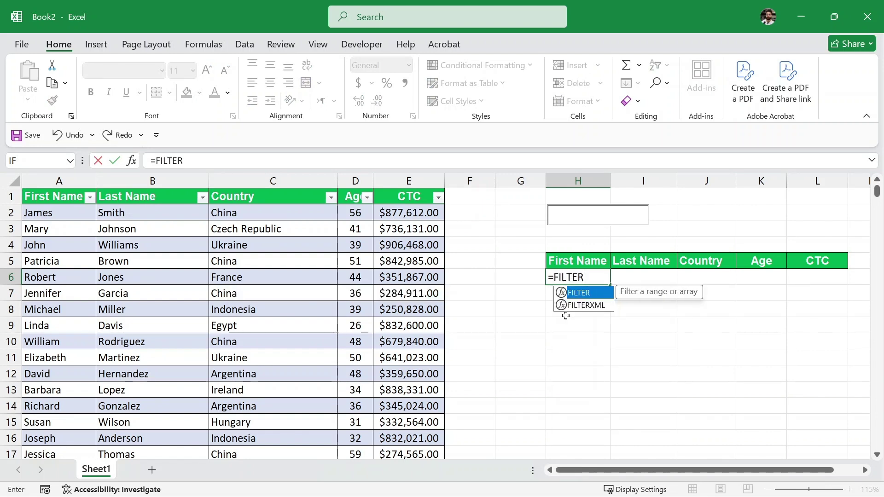
pyautogui.write('(')
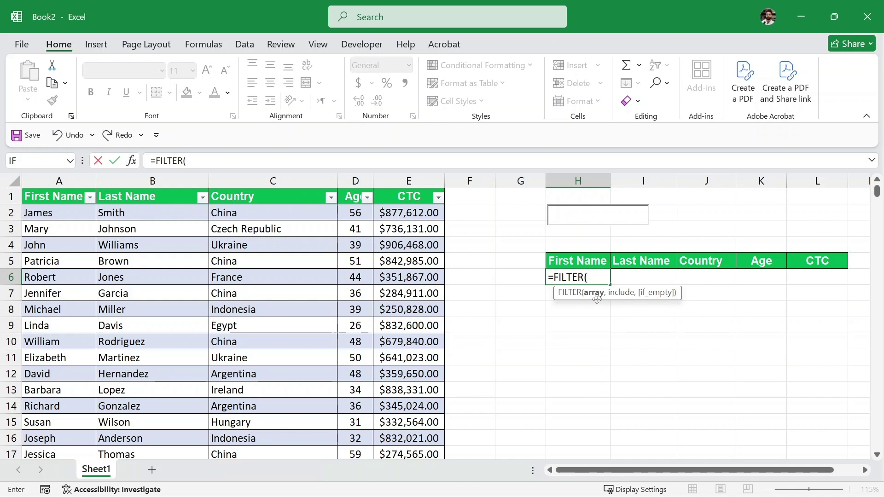
pyautogui.click(67, 216)
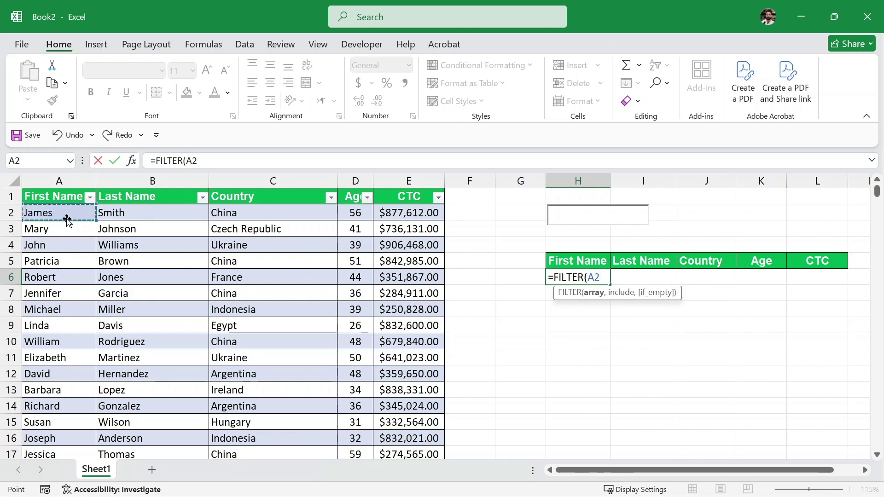
pyautogui.hotkey('ctrl', 'shift', 'Right')
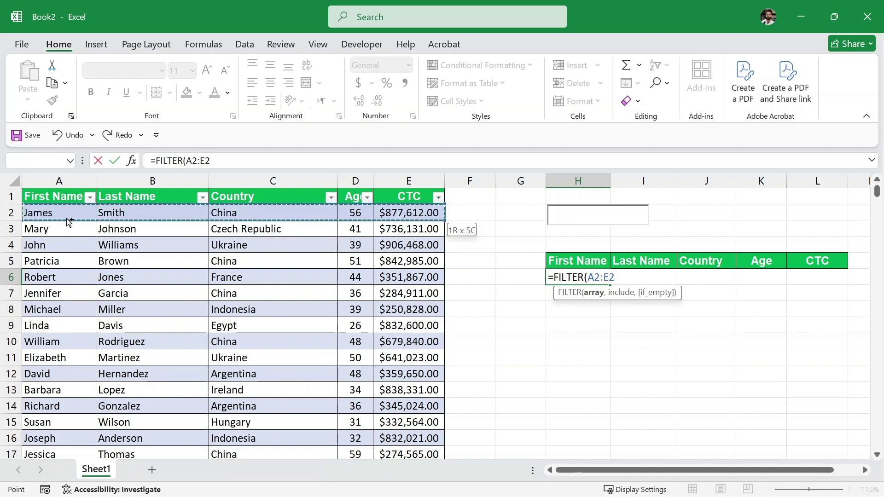
pyautogui.hotkey('ctrl', 'shift', 'Down')
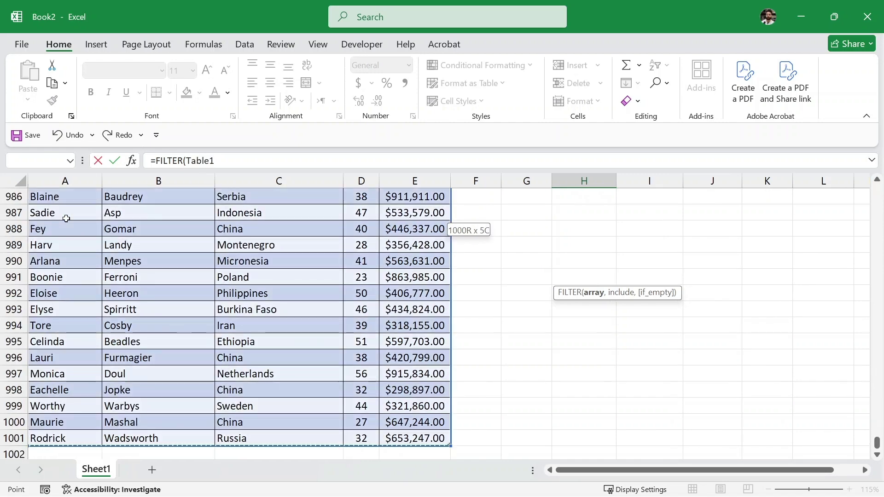
pyautogui.moveTo(876, 443); pyautogui.dragTo(877, 190)
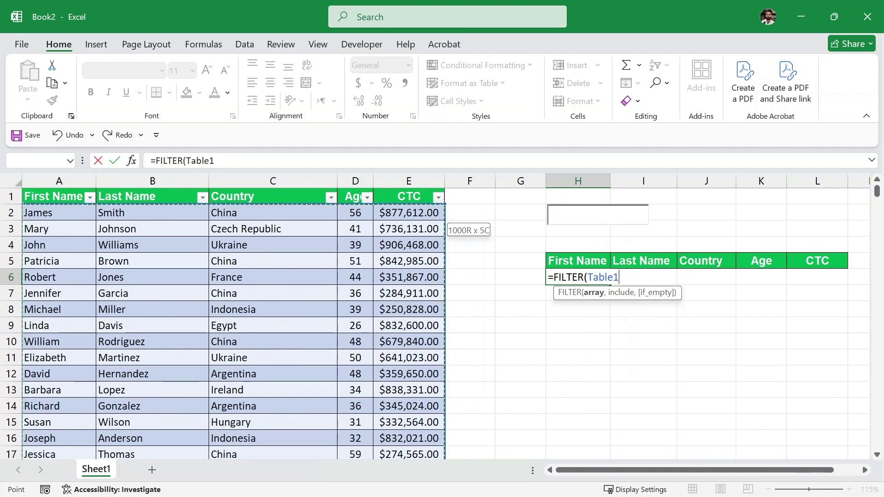
pyautogui.write(',')
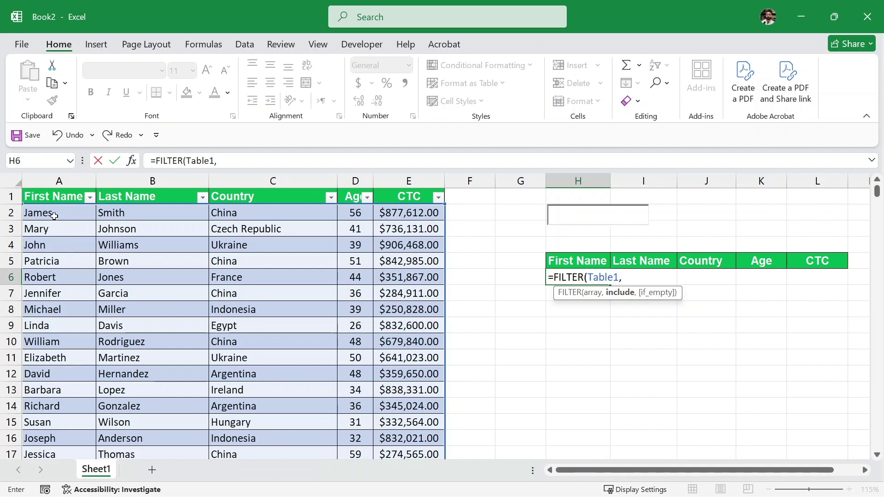
# Step: Finish H6 as =FILTER(Table1,Table1[First Name]=H2,"Not Found!")
pyautogui.click(68, 213)
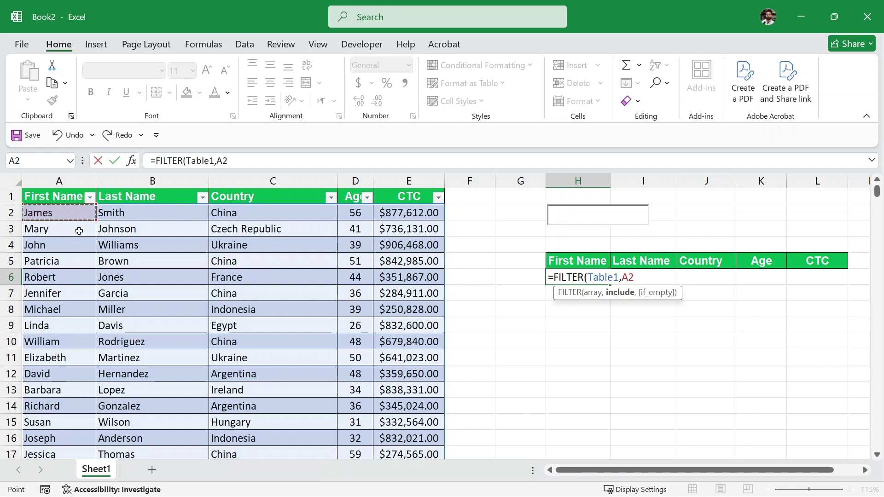
pyautogui.hotkey('ctrl', 'shift', 'Down')
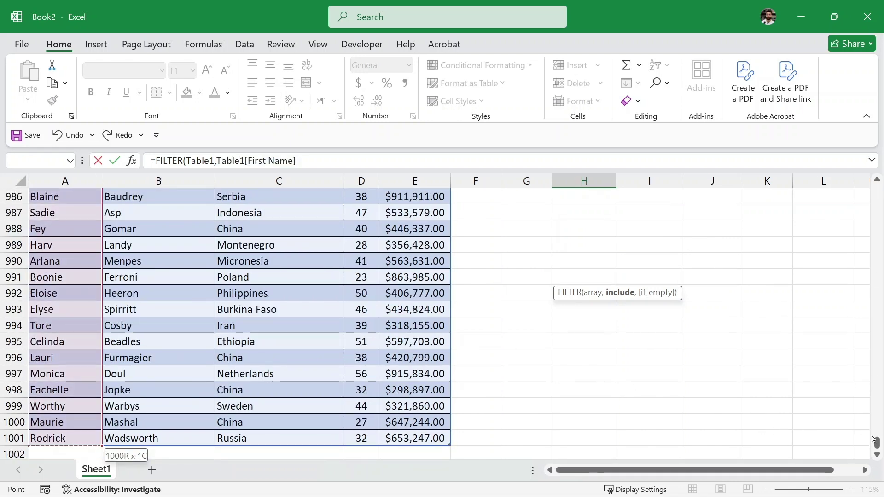
pyautogui.moveTo(877, 443); pyautogui.dragTo(872, 180)
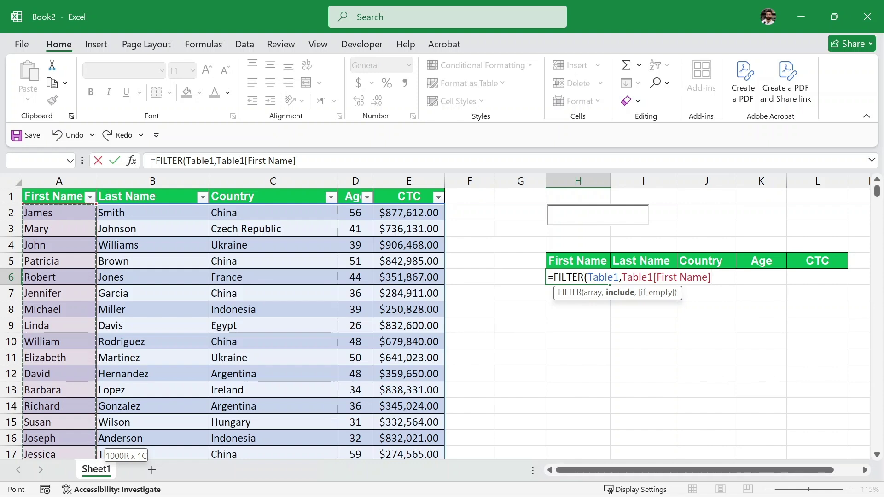
pyautogui.write('=')
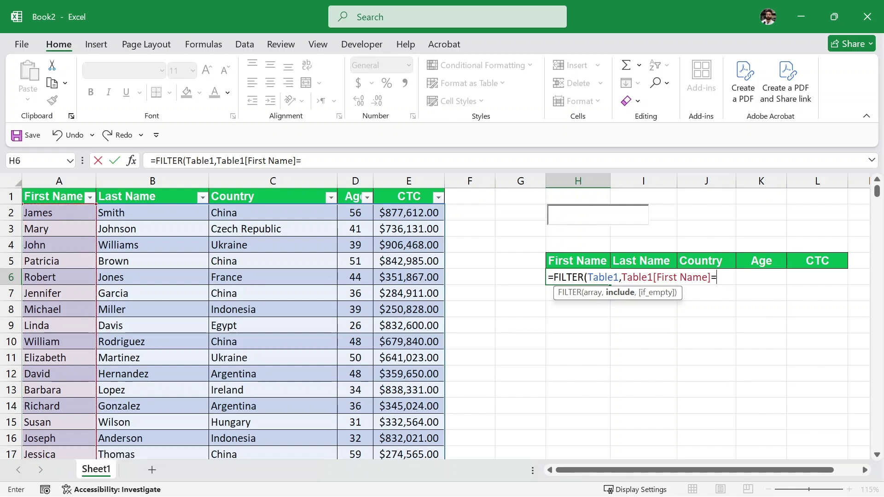
pyautogui.write('H2')
pyautogui.write(',')
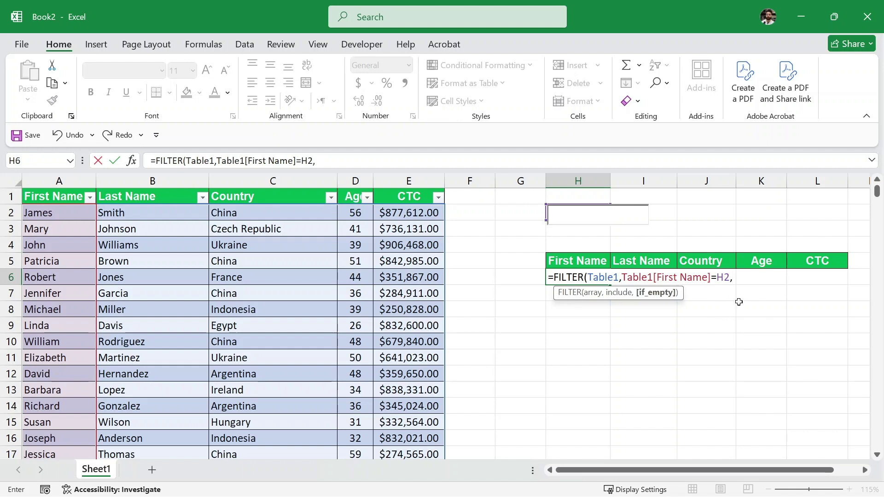
pyautogui.write('"Not Found')
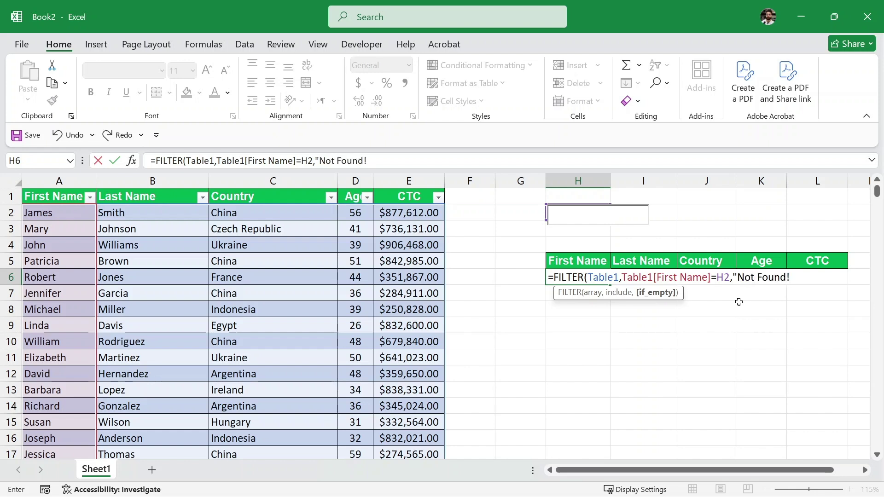
pyautogui.write('!")')
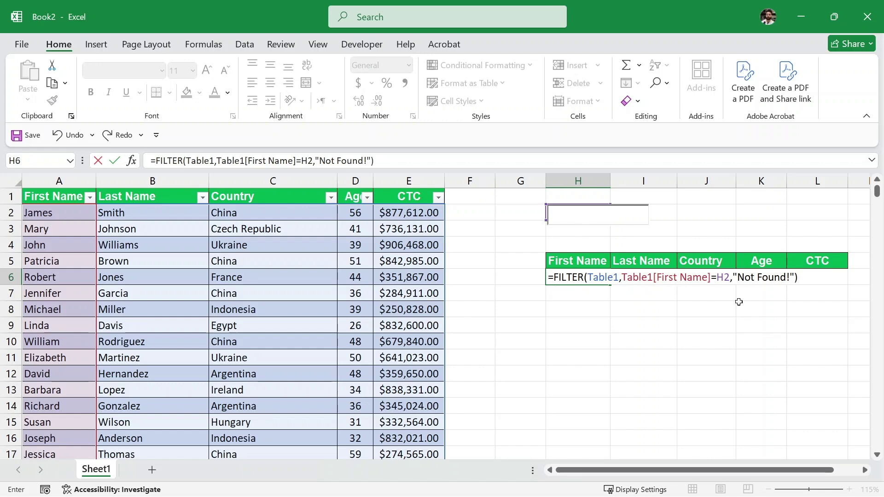
pyautogui.press('Return')
pyautogui.click(643, 323)
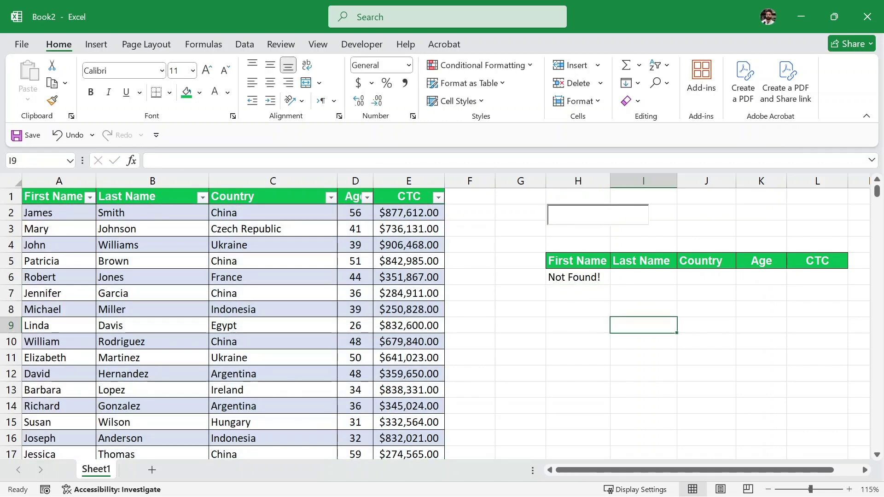
# Step: Search for Ollie in the search box
pyautogui.click(570, 216)
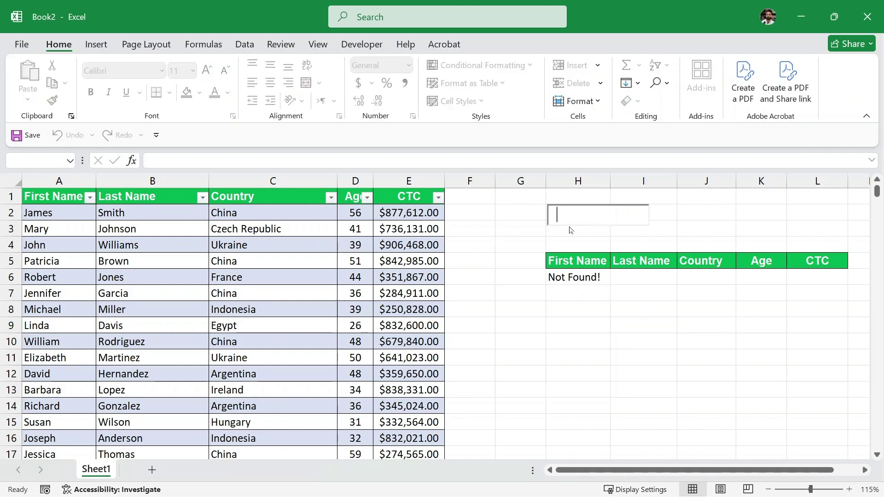
pyautogui.write('Ollie')
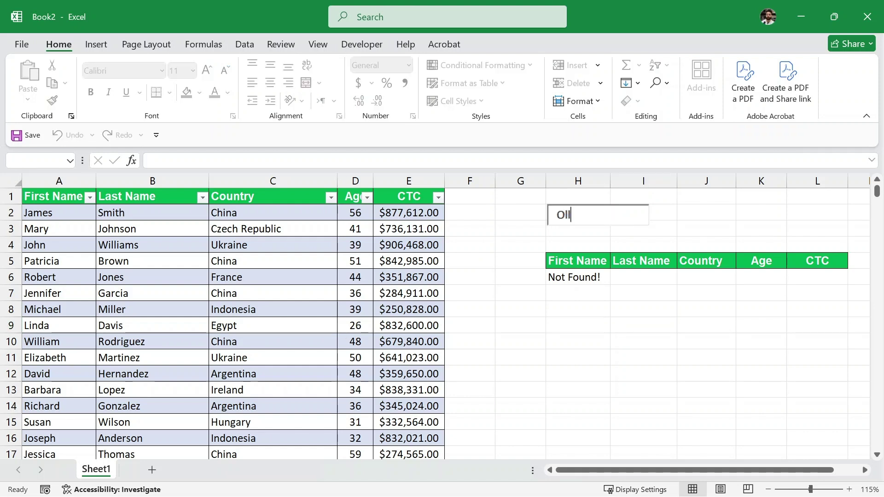
pyautogui.click(702, 213)
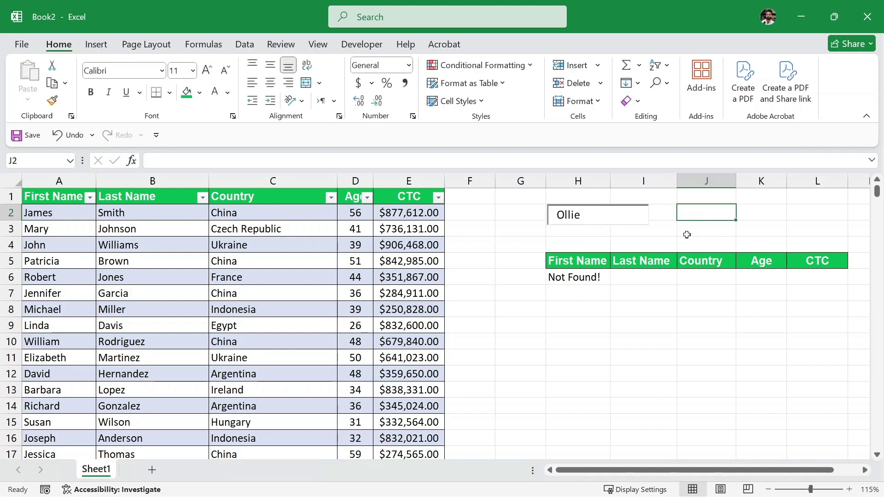
# Step: Replace the search name with David and check the returned H6:L6 values
pyautogui.moveTo(583, 216); pyautogui.dragTo(551, 225)
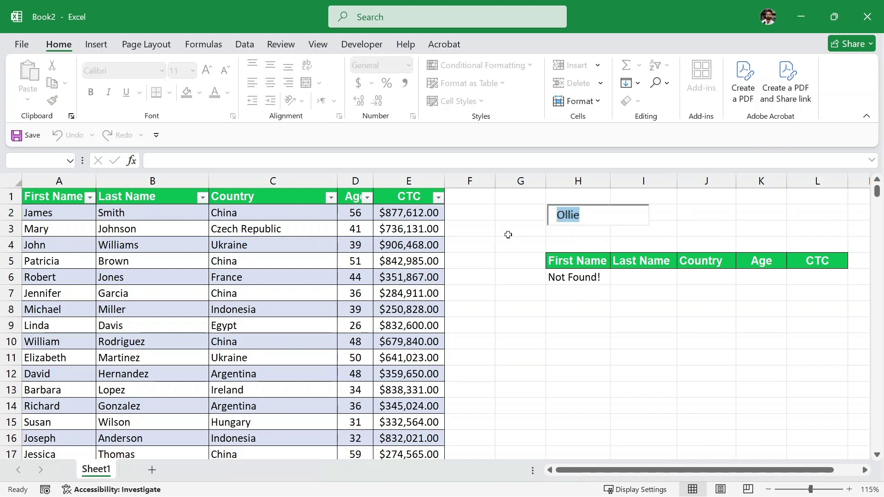
pyautogui.write('David')
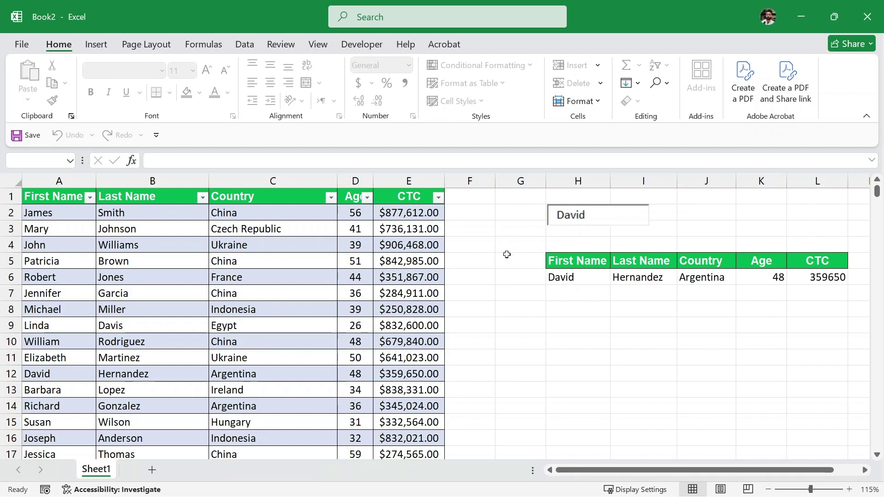
pyautogui.click(559, 336)
pyautogui.click(576, 280)
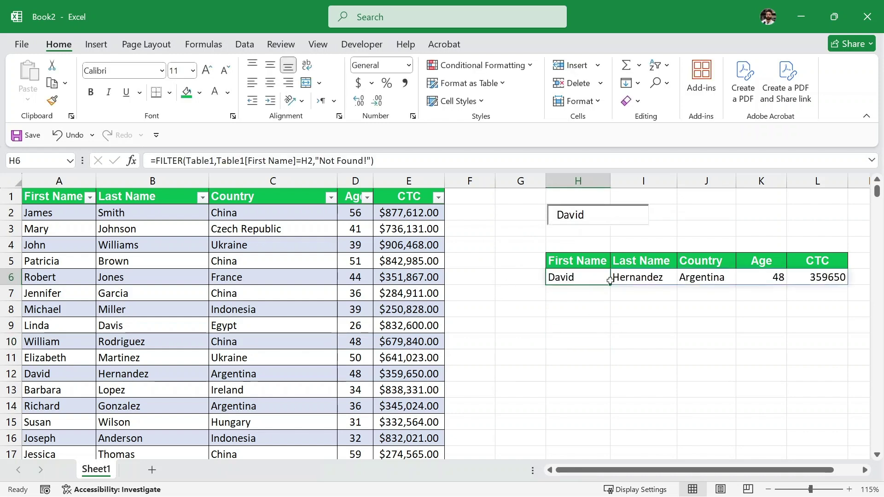
pyautogui.click(645, 280)
pyautogui.click(704, 284)
pyautogui.click(779, 282)
pyautogui.click(821, 282)
pyautogui.click(571, 215)
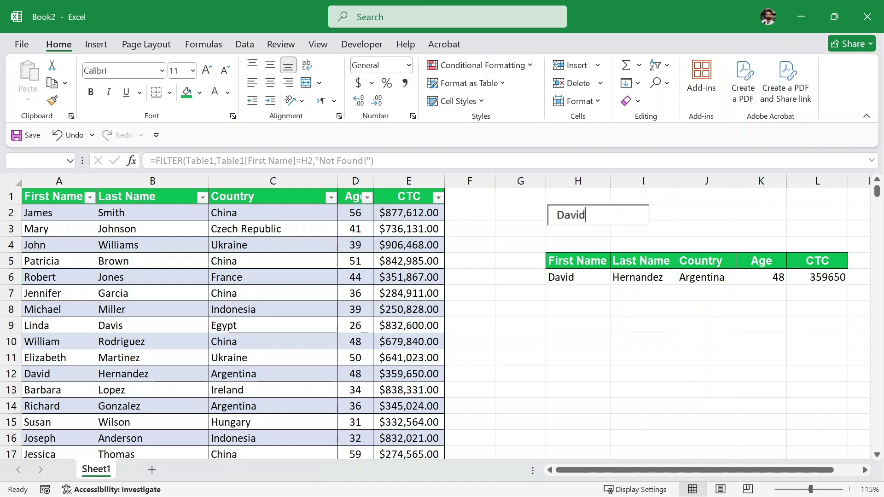
pyautogui.doubleClick(570, 215)
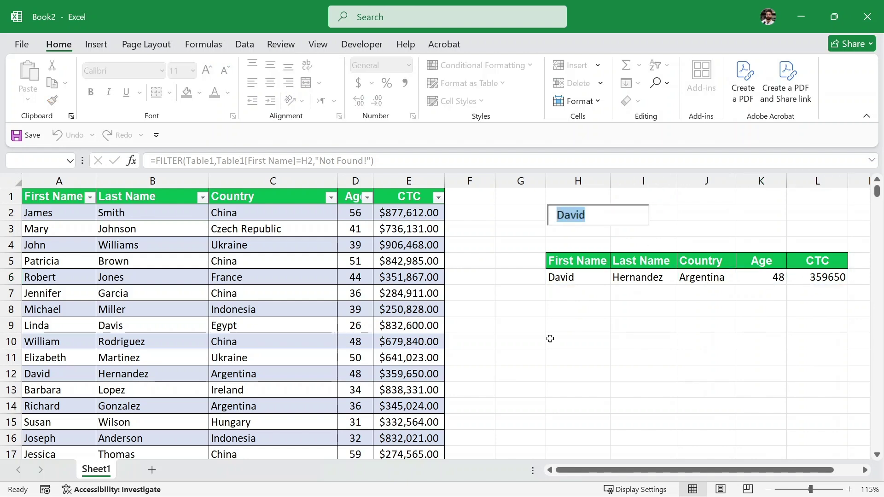
pyautogui.write('Lisa')
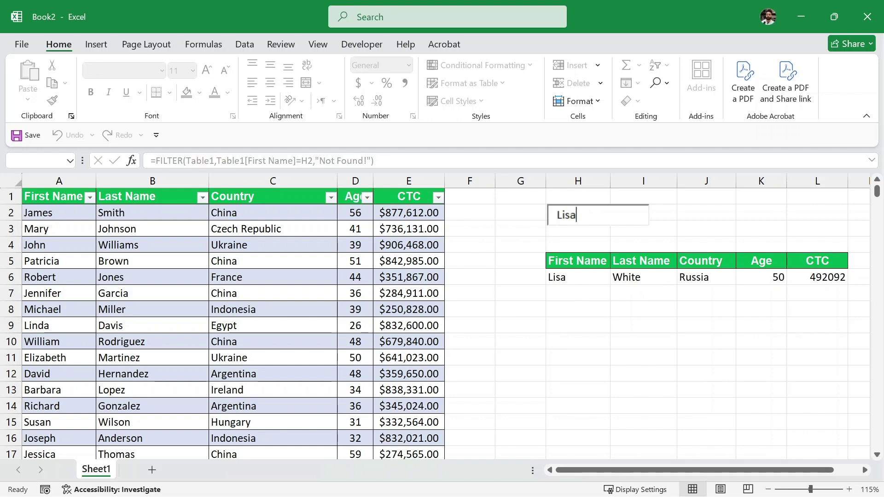
pyautogui.click(593, 308)
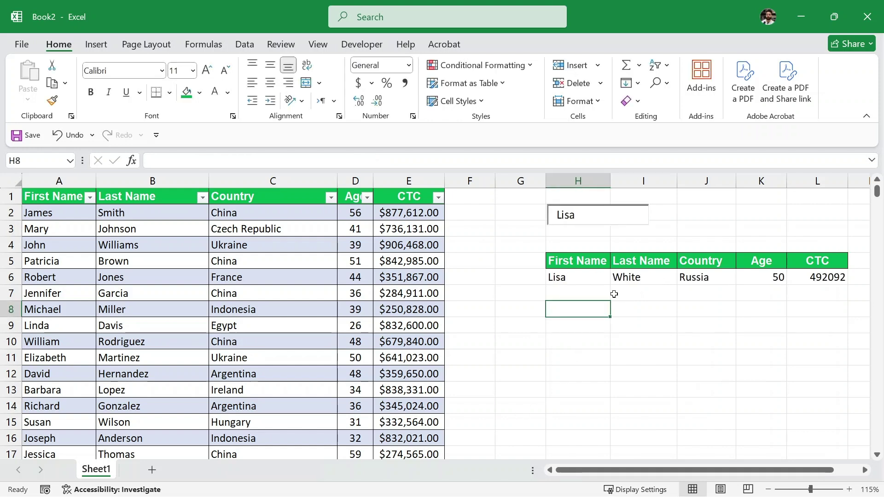
pyautogui.click(820, 305)
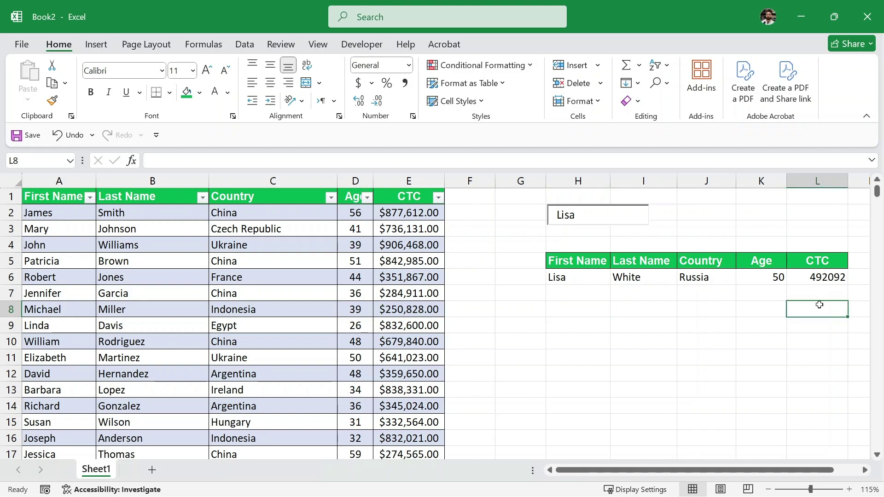